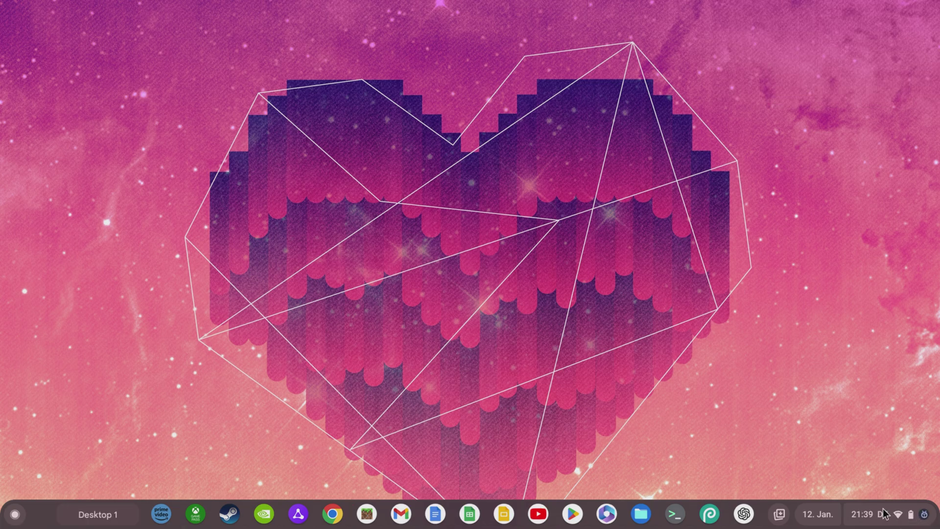
Open ChromeOS Settings from Quick Settings and go to the Gerät section
click(884, 513)
click(916, 475)
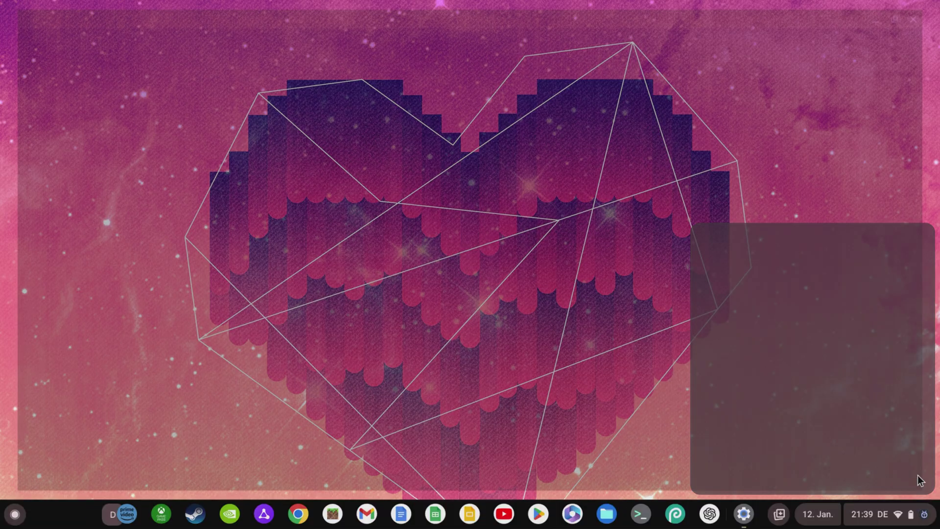
click(69, 193)
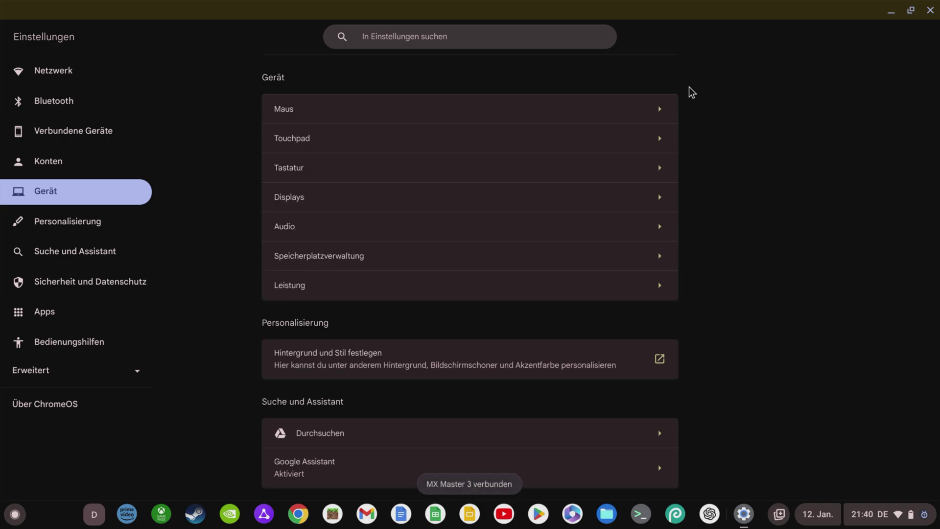
Review the Maus settings, keeping Primäre Maustaste on Linke Taste, and return to Gerät
click(562, 107)
click(607, 172)
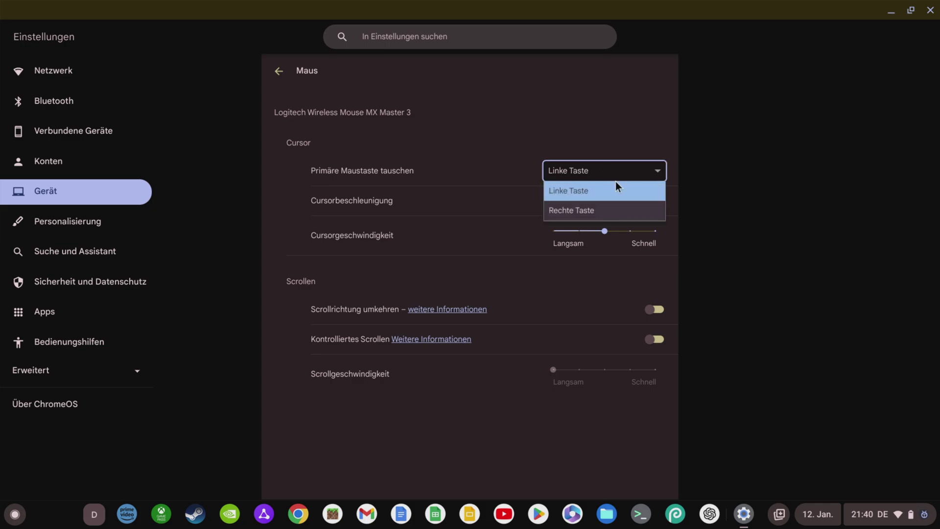
click(613, 190)
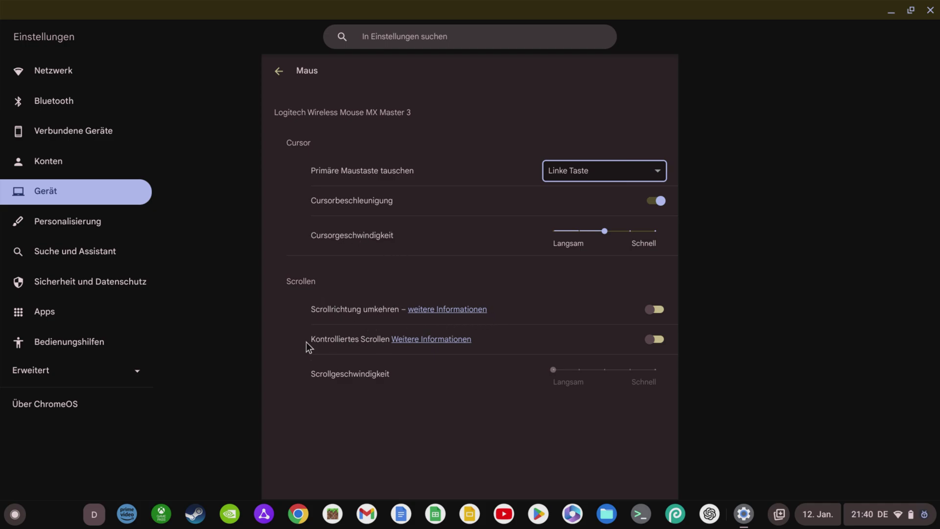
key(alt+Left)
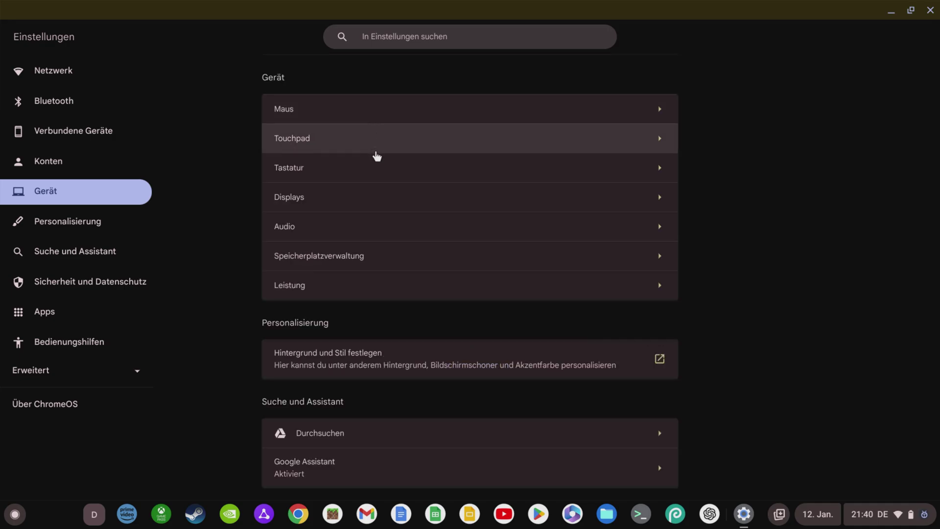
Open Tastatur > Tasten anpassen and check the Suche key's actions, leaving it on Suche
click(378, 169)
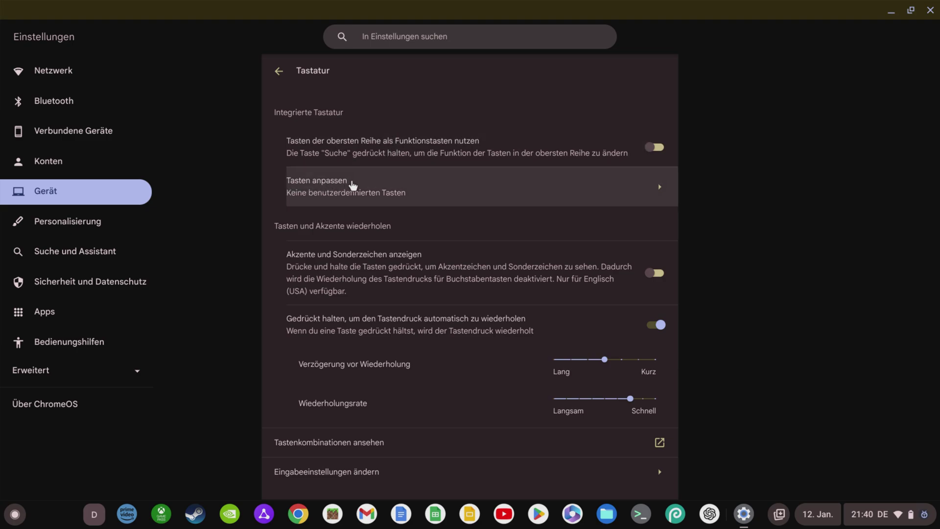
click(420, 186)
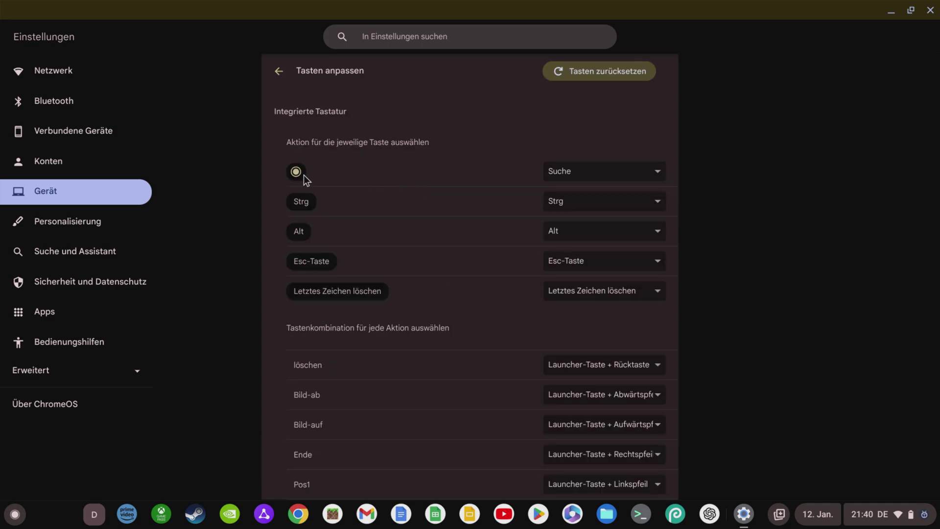
click(597, 181)
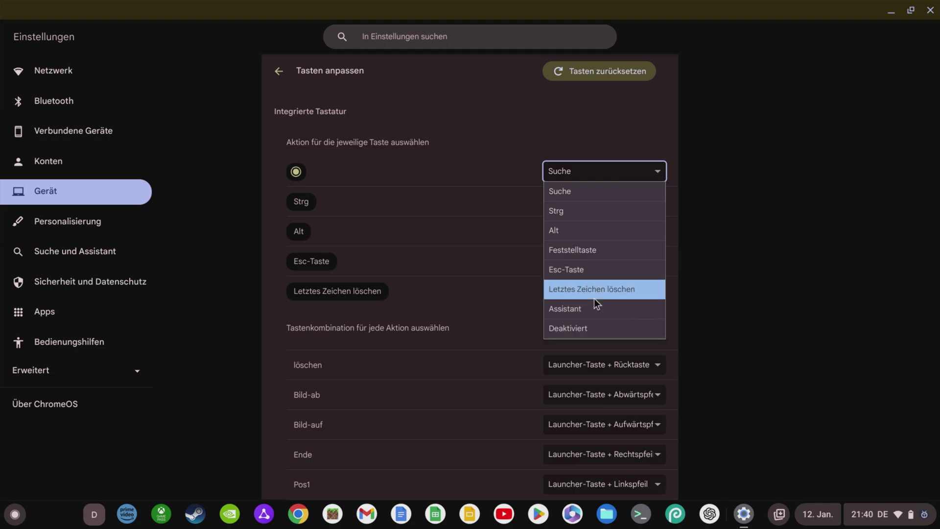
click(574, 175)
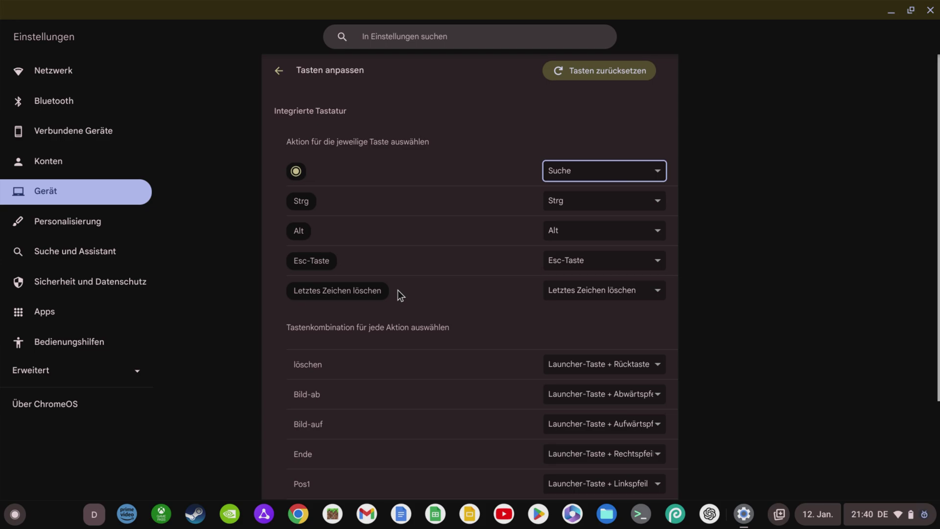
Scroll down and view the shortcut options for the löschen action
scroll(398, 290, down, 2)
scroll(395, 289, down, 3)
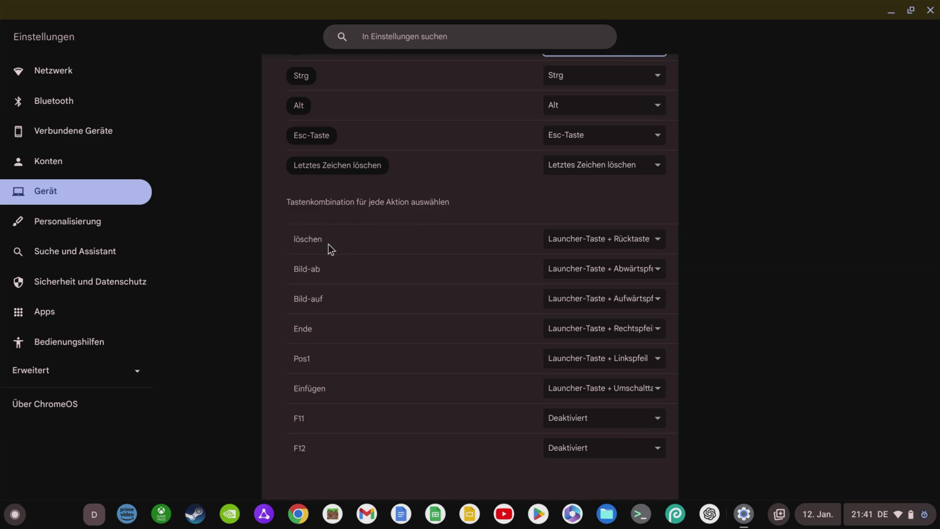
click(580, 248)
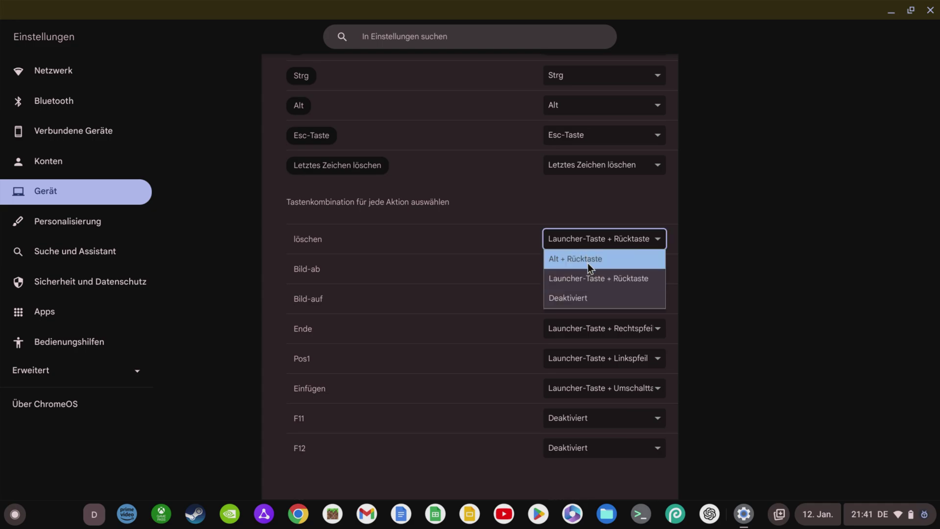
Name the new desk 'Desktop 2' and switch to it
text(Deskt)
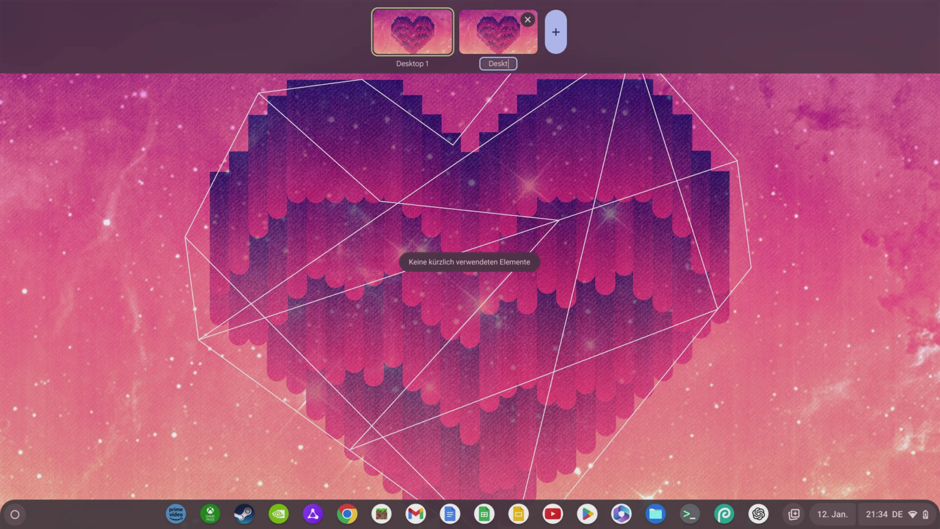
text(op 2)
key(Return)
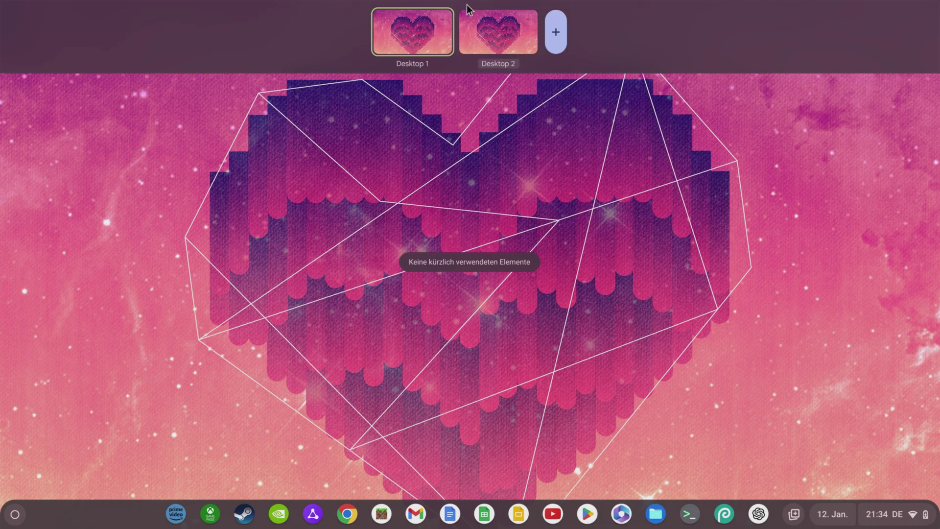
click(491, 35)
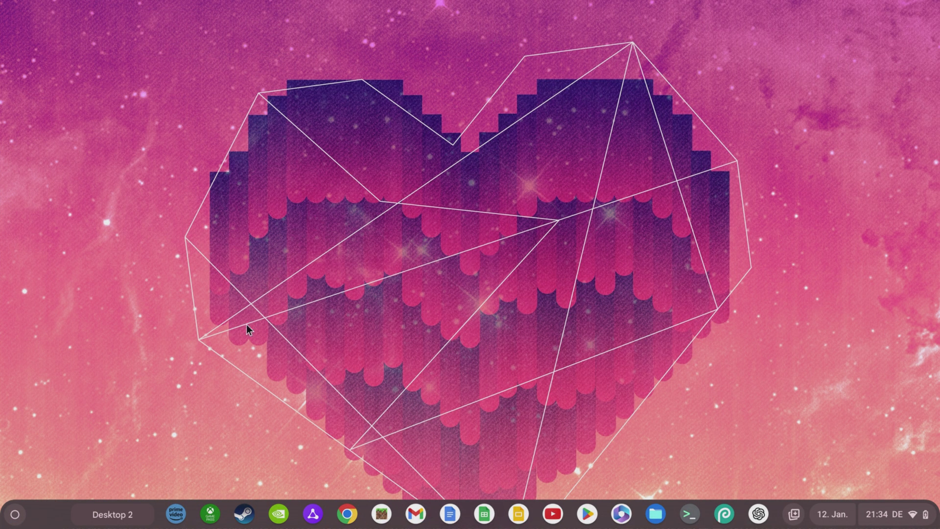
Move from Desktop 3 back to Desktop 2 via the desk bar, then add a new desk
click(116, 514)
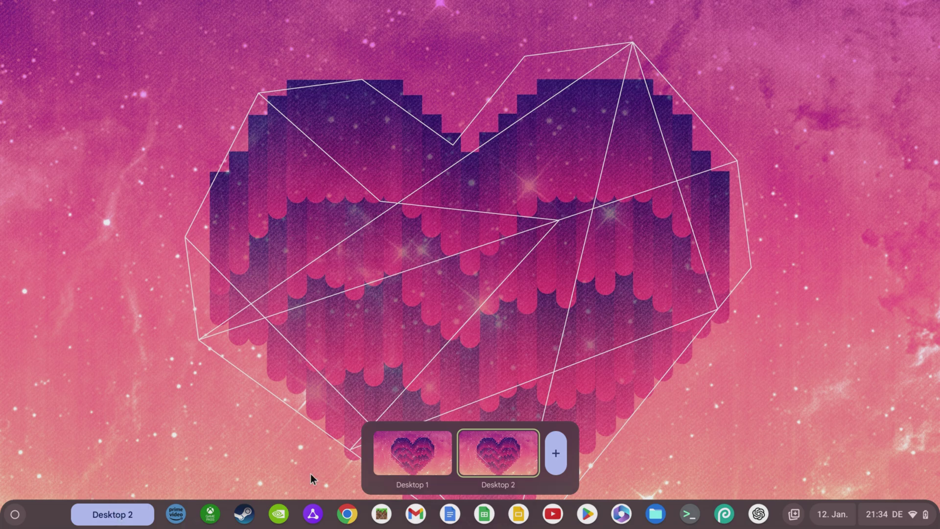
mouse_move(413, 468)
mouse_move(486, 454)
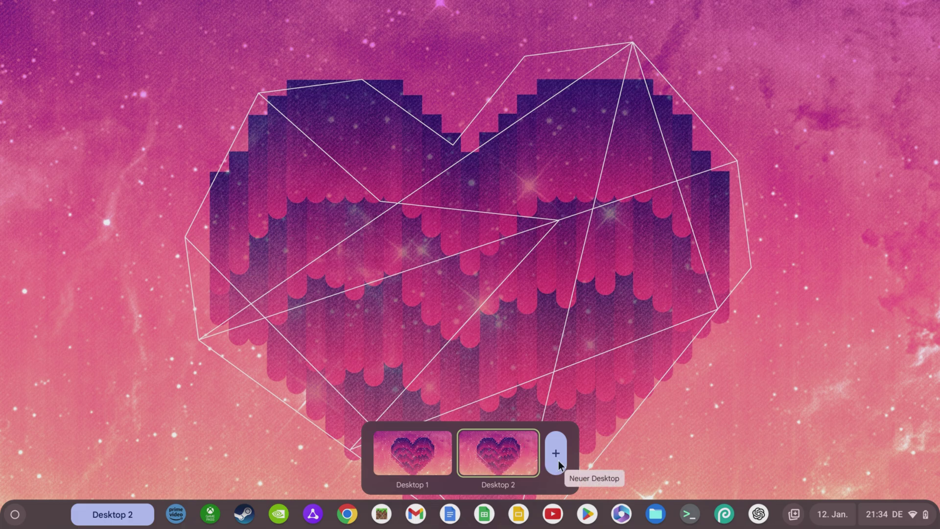
mouse_move(387, 465)
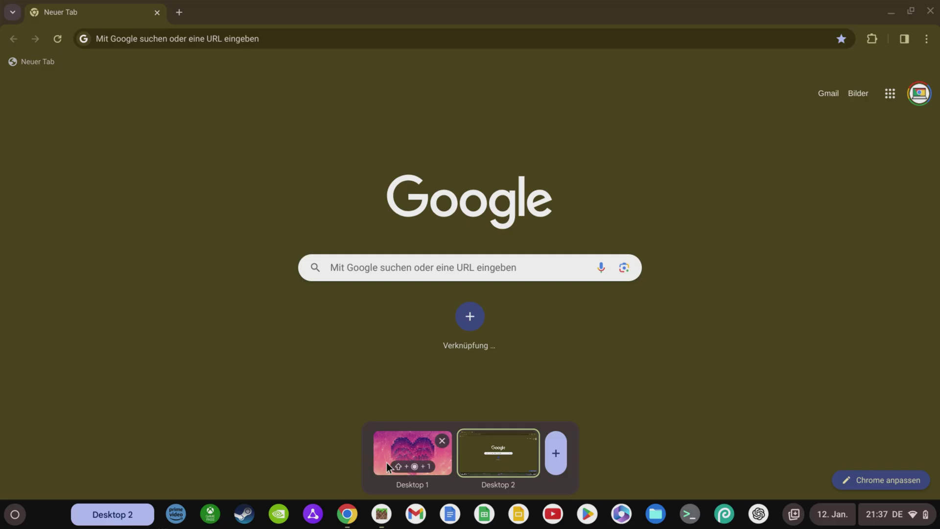
key(XF86AudioRaiseVolume)
mouse_move(528, 443)
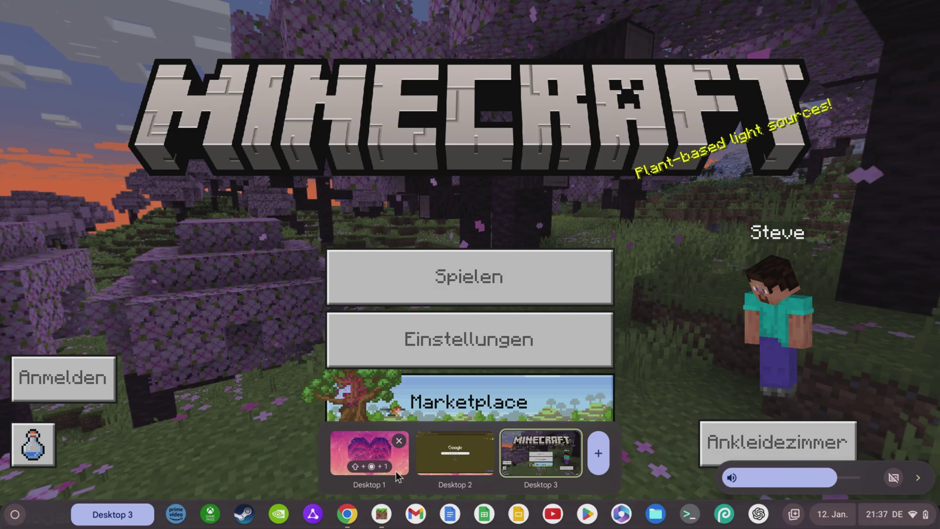
mouse_move(430, 468)
mouse_move(526, 458)
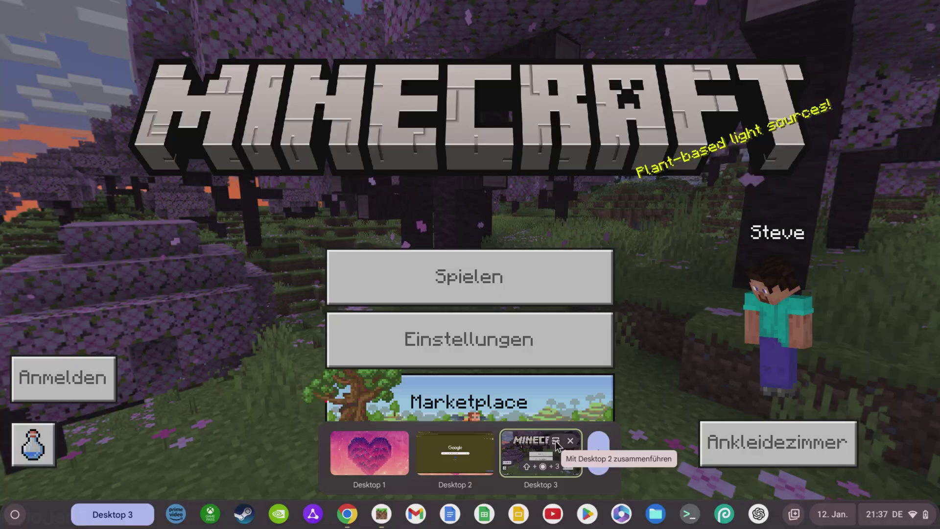
click(455, 453)
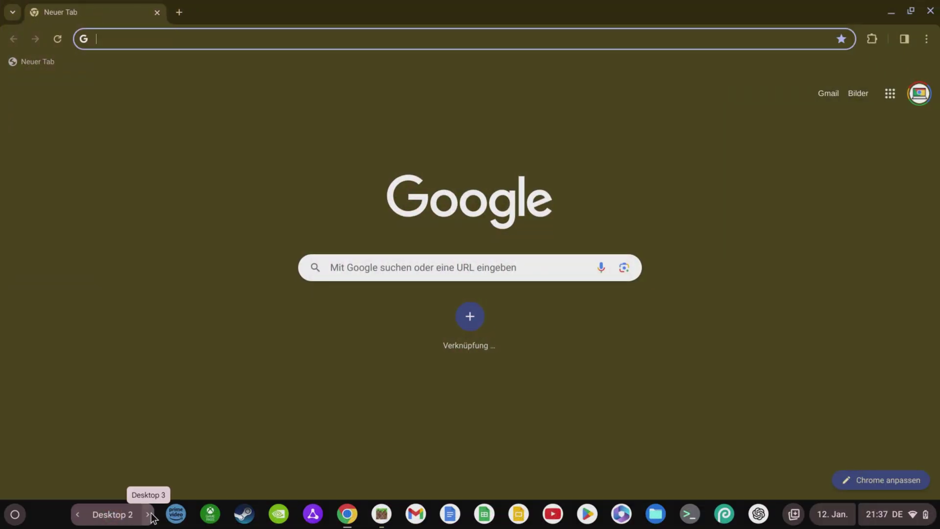
click(148, 515)
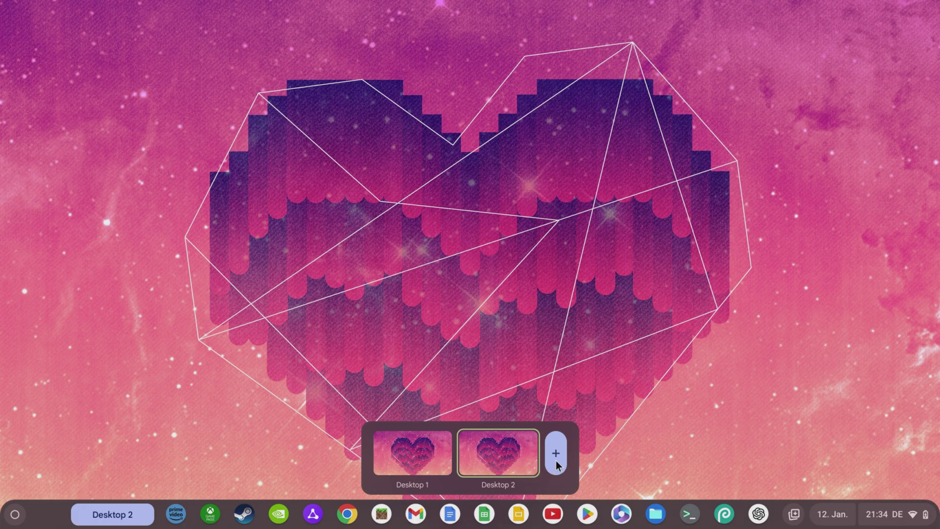
click(556, 463)
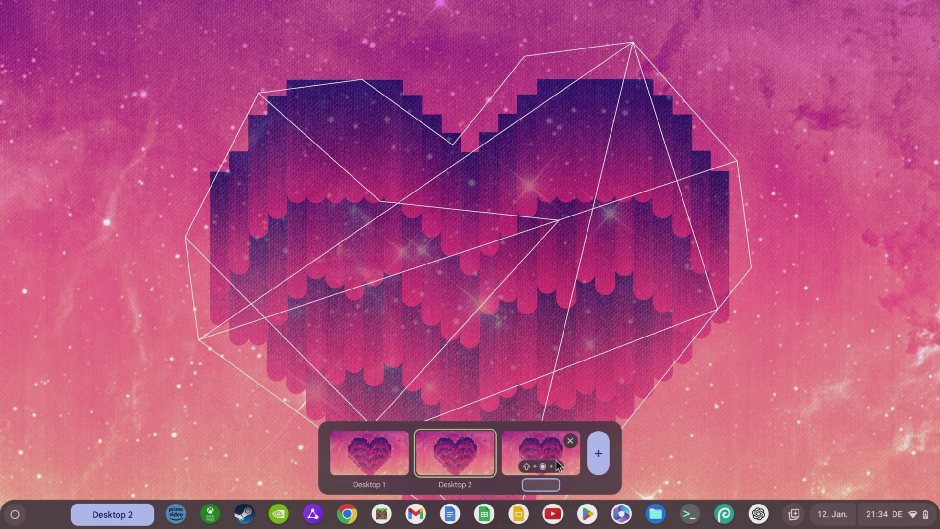
Use the shelf menu's Desktopnamen ausblenden, then Desktopnamen anzeigen to restore the Desktop 1 label
right_click(100, 514)
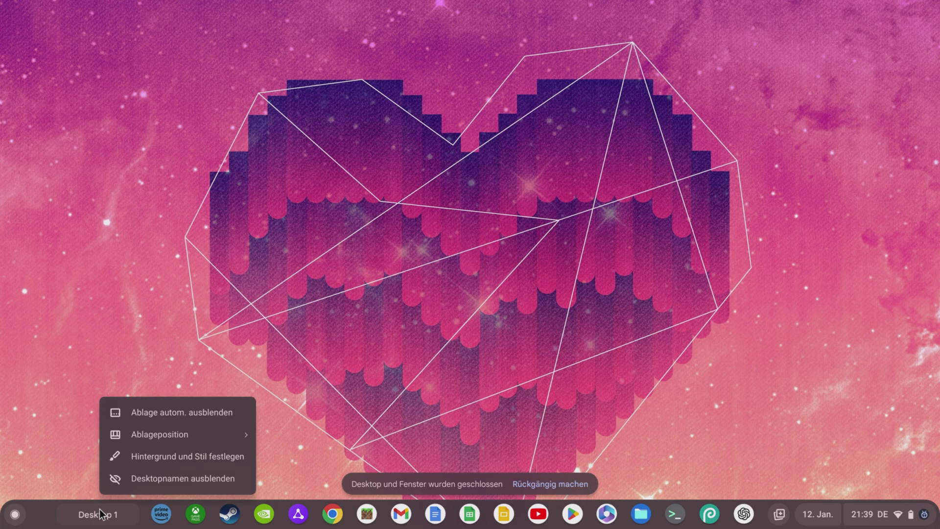
click(241, 480)
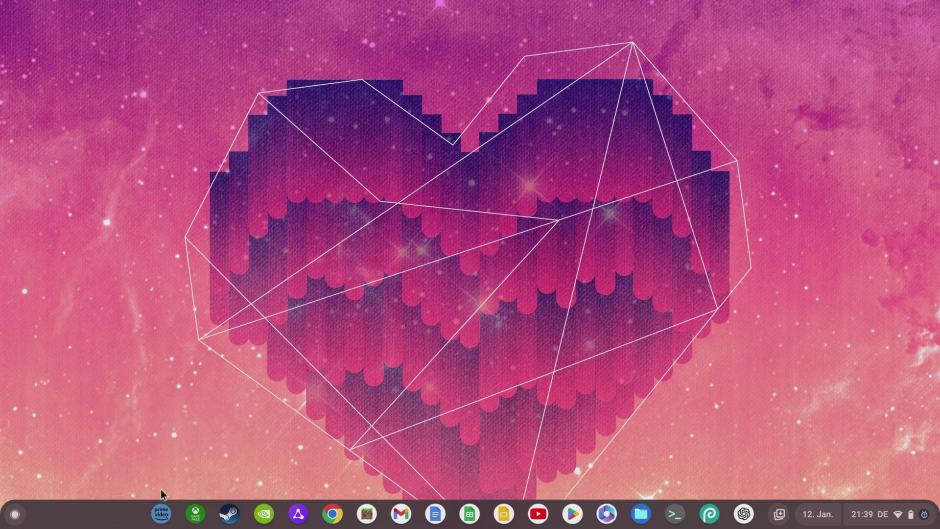
right_click(114, 509)
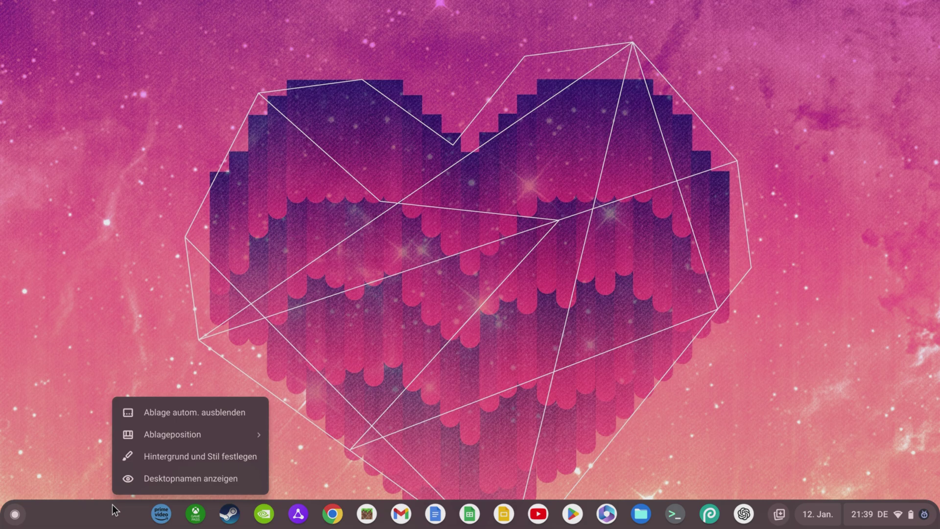
click(249, 487)
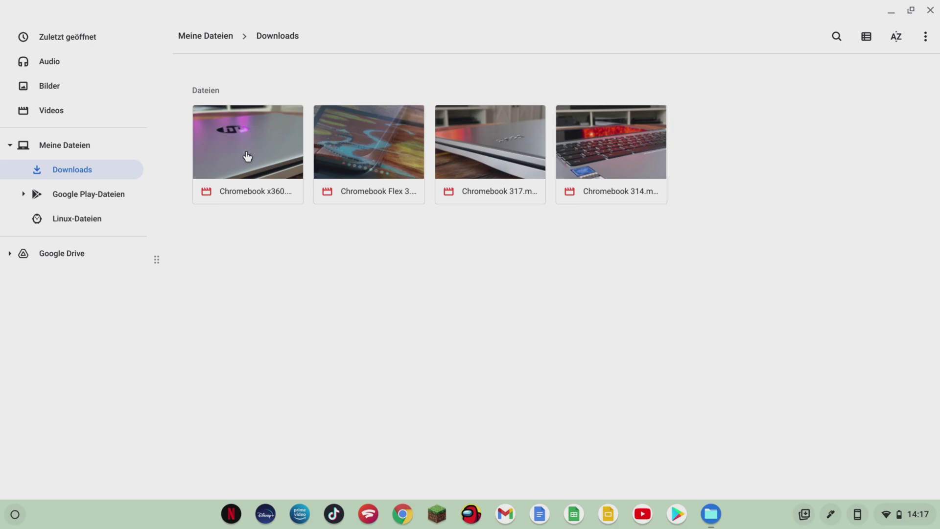
Share Chromebook x360.mp4 via Teilen > Nearby Share to Pixel 4a (5G) and continue with Weiter
right_click(248, 152)
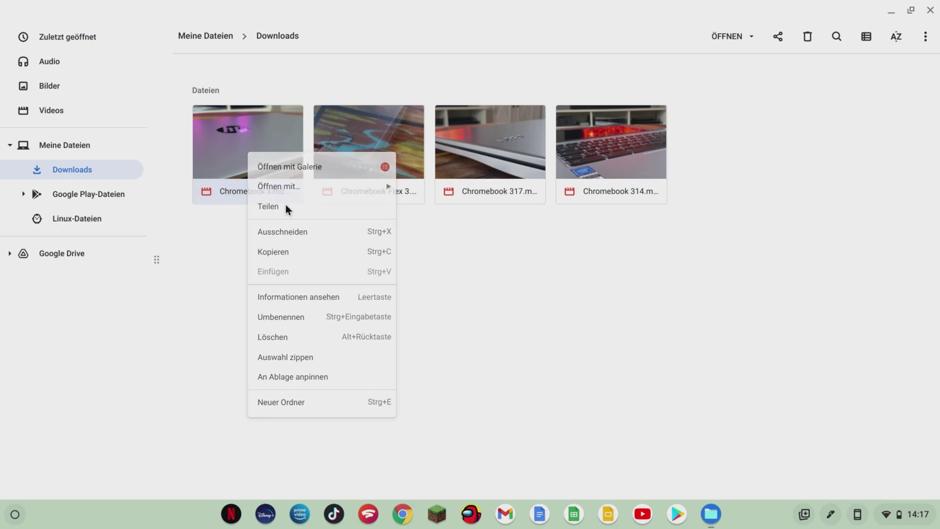
click(286, 205)
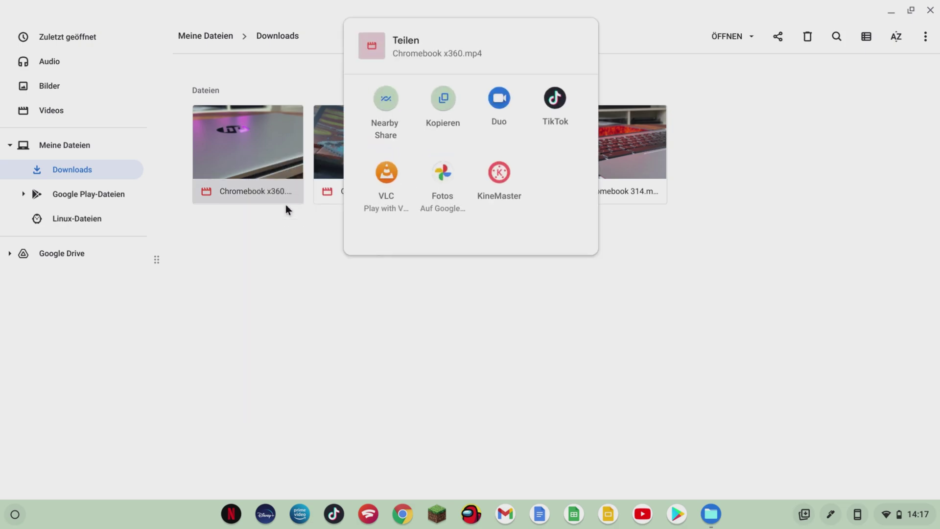
click(384, 101)
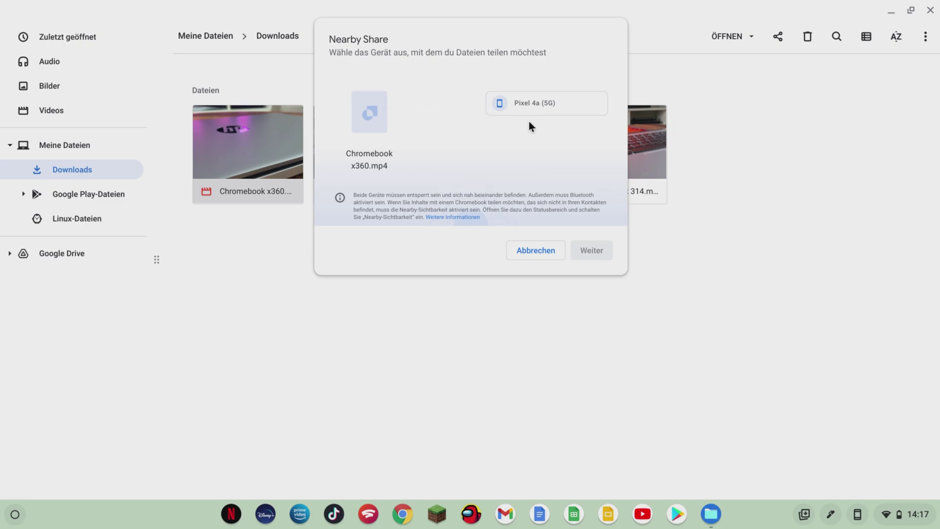
click(560, 104)
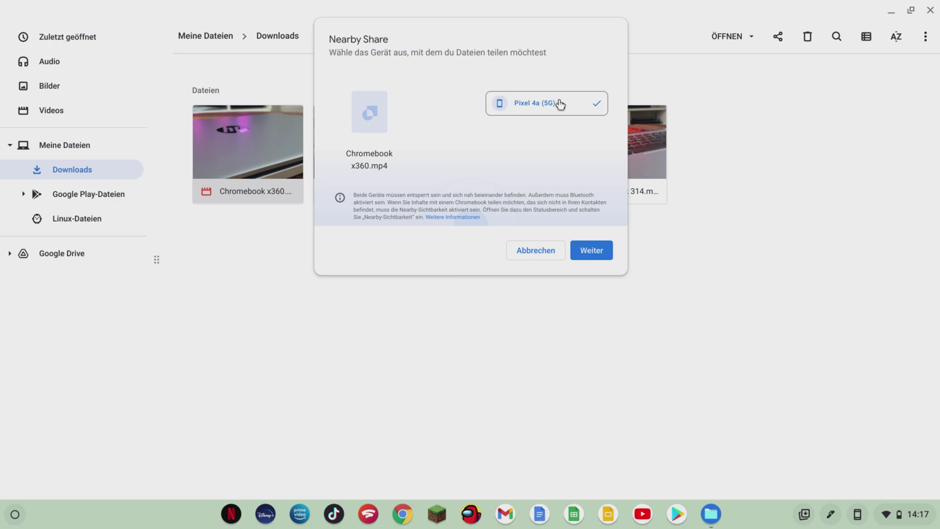
click(608, 253)
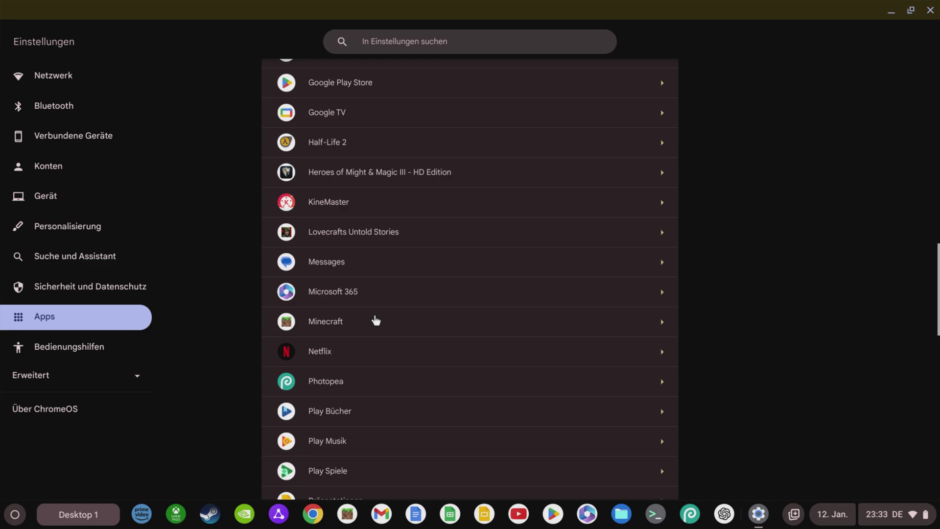
Open the ChatGPT entry's details page from Apps verwalten
click(365, 296)
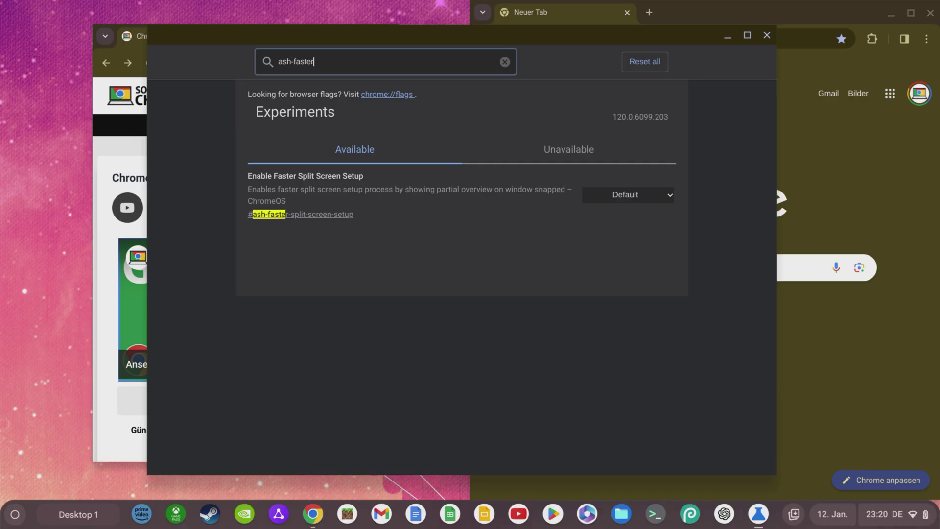
Enable the ash-faster-split-screen-setup flag in chrome://flags
text(-split-scree)
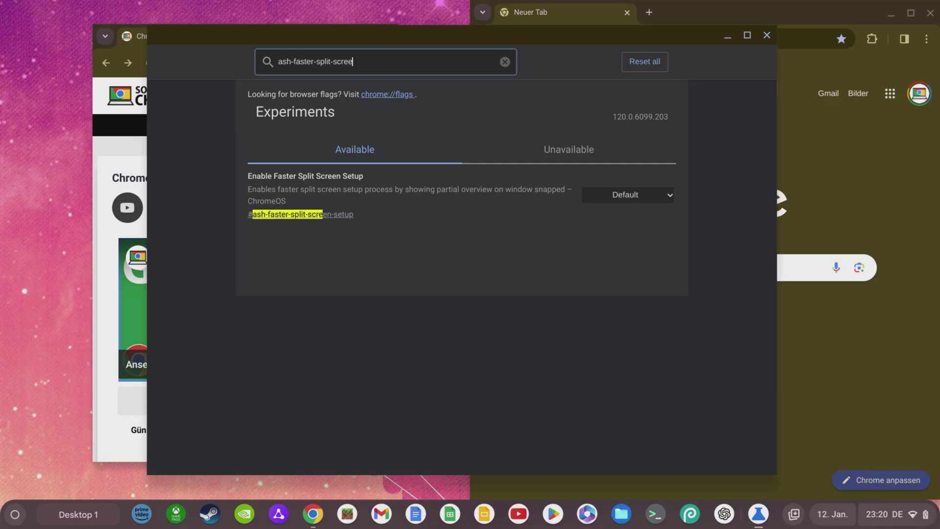
text(n-setup)
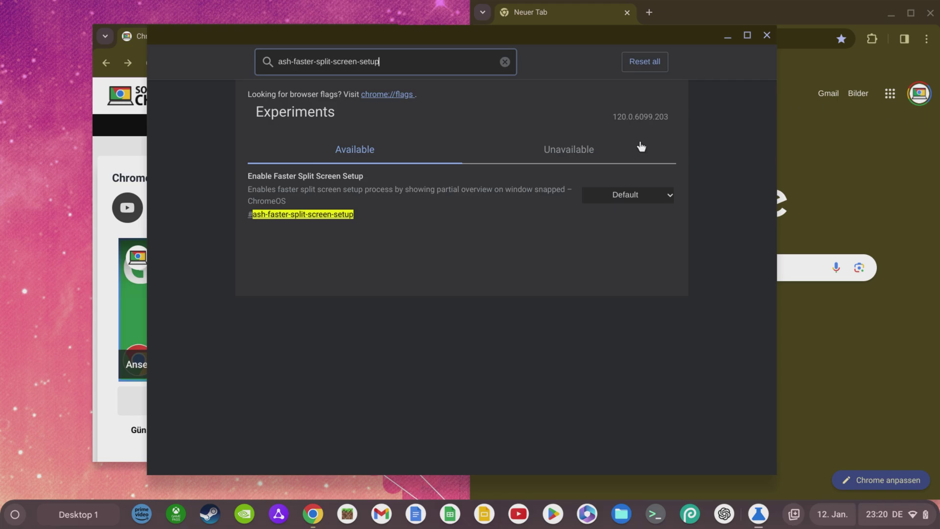
click(644, 203)
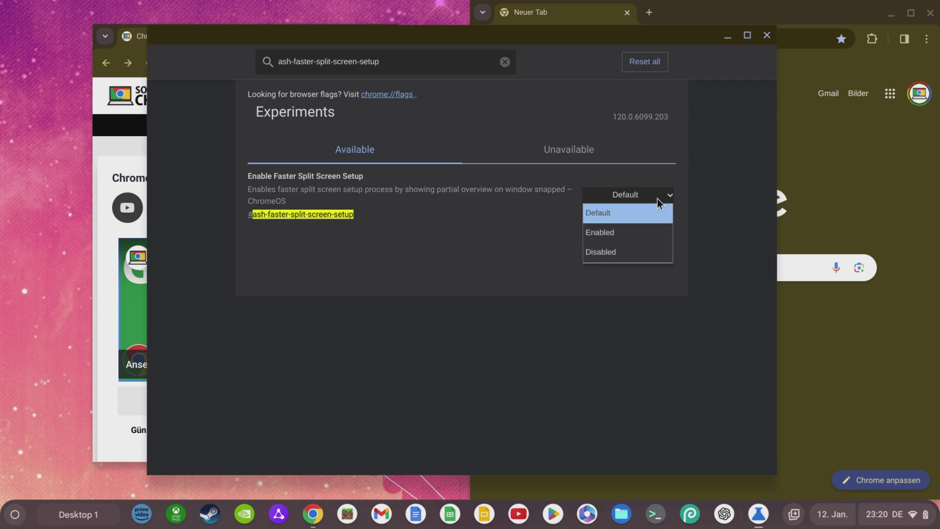
click(651, 231)
click(767, 35)
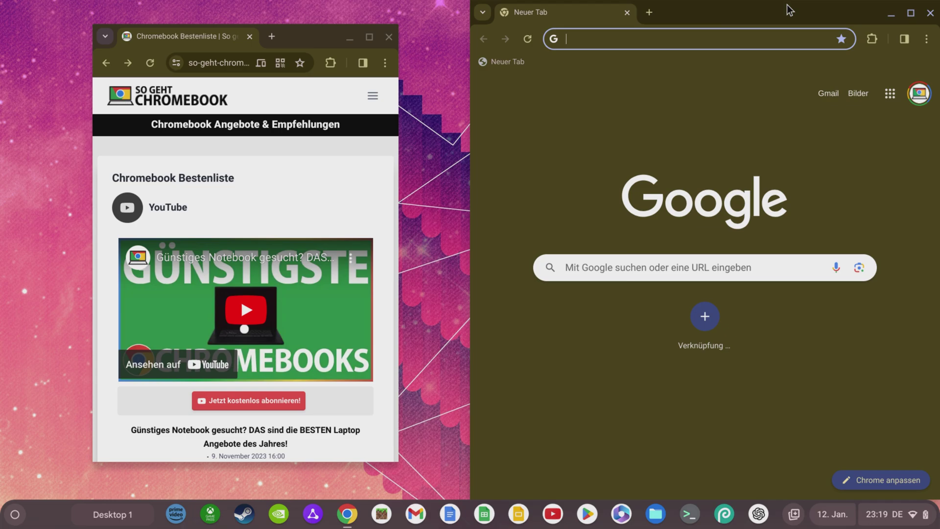
Snap the Chrome New Tab window to the right half and Photopea to the left
drag(862, 13, 937, 47)
drag(932, 64, 928, 85)
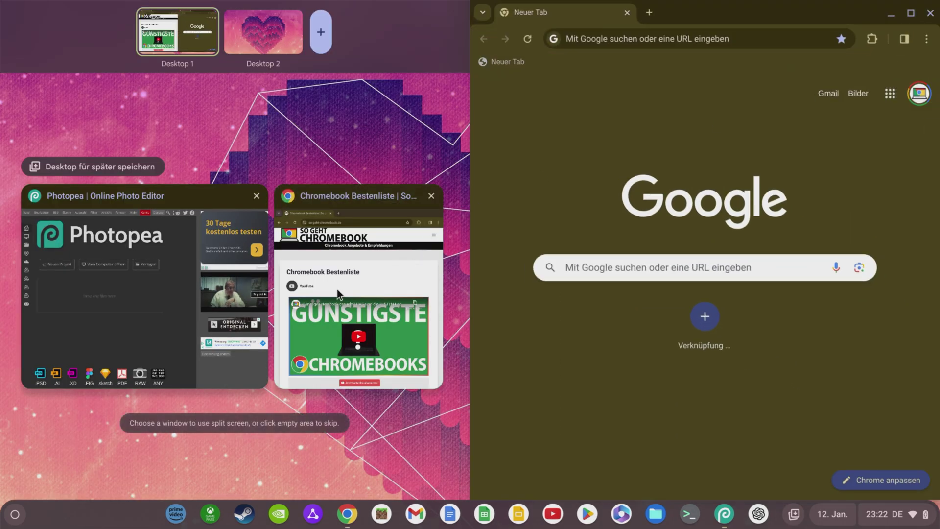
click(150, 290)
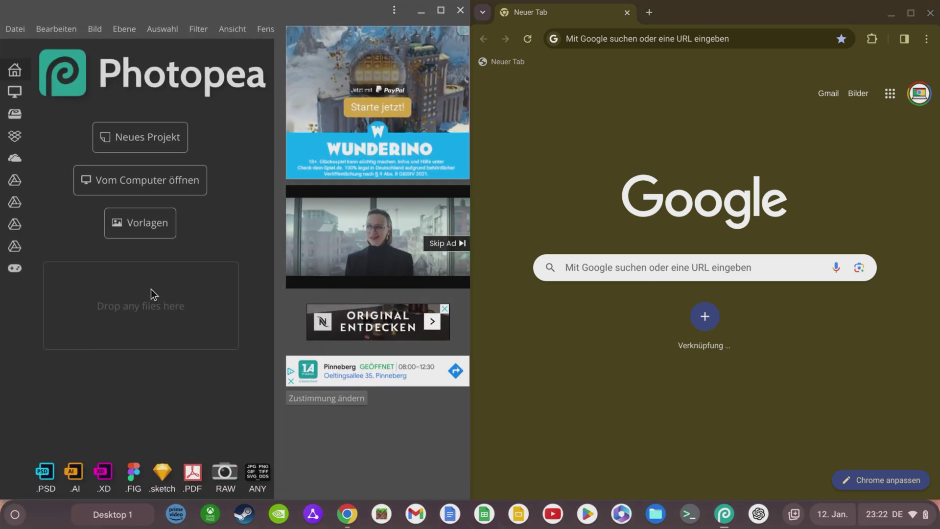